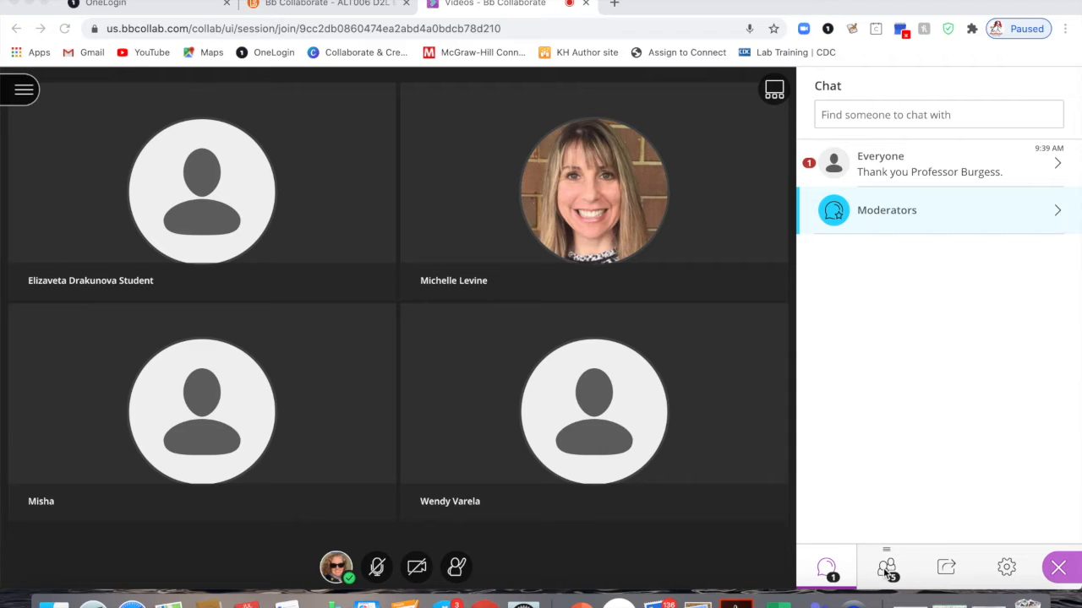
# - Open the breakout groups setup from the content sharing options and set group assignment to Custom assignment
pyautogui.click(946, 568)
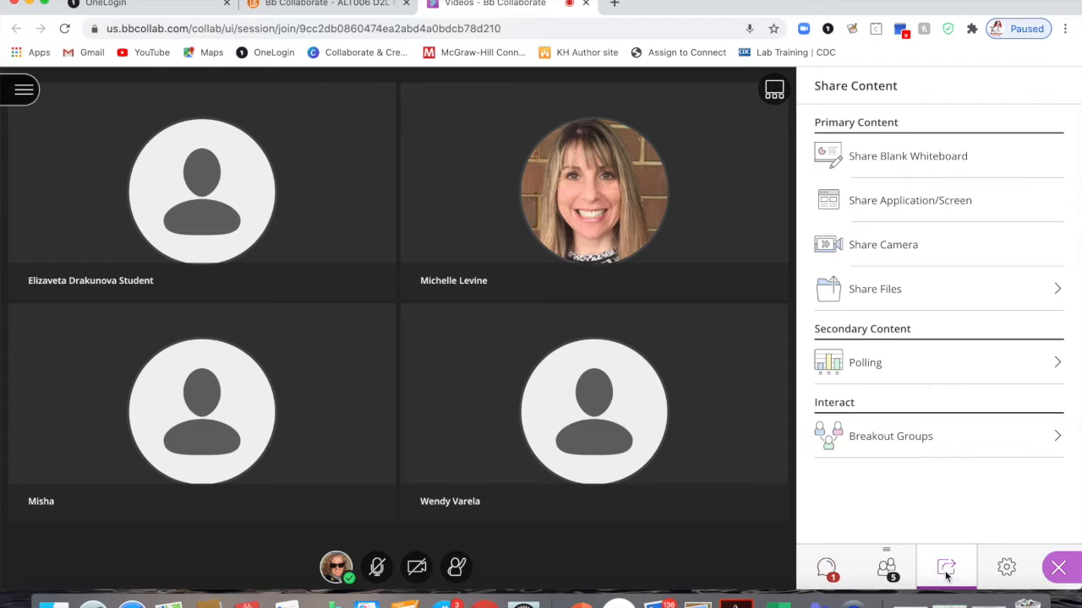
pyautogui.click(891, 443)
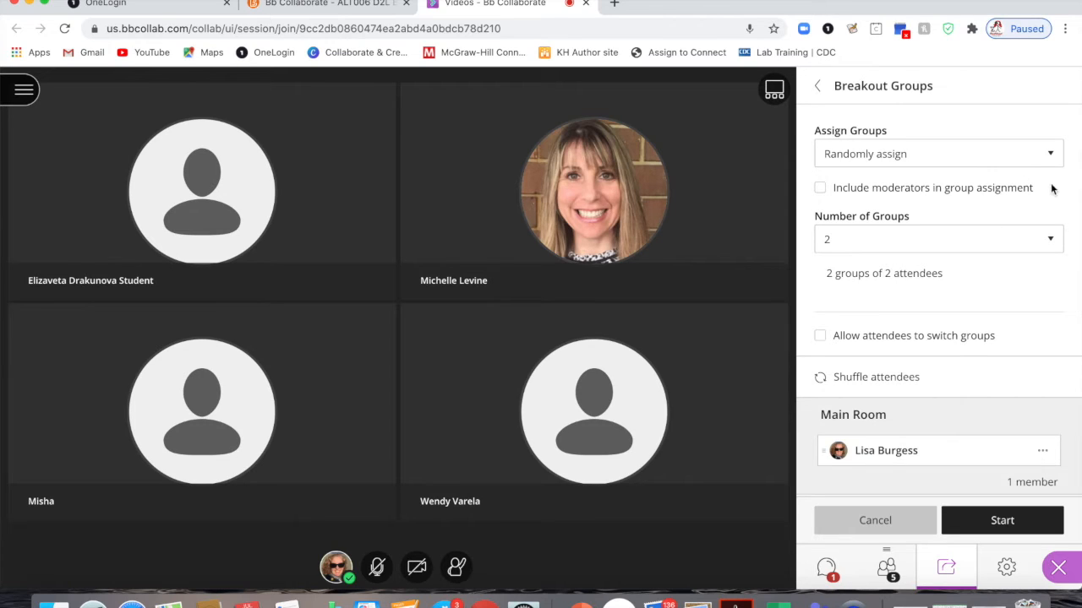
pyautogui.click(1050, 156)
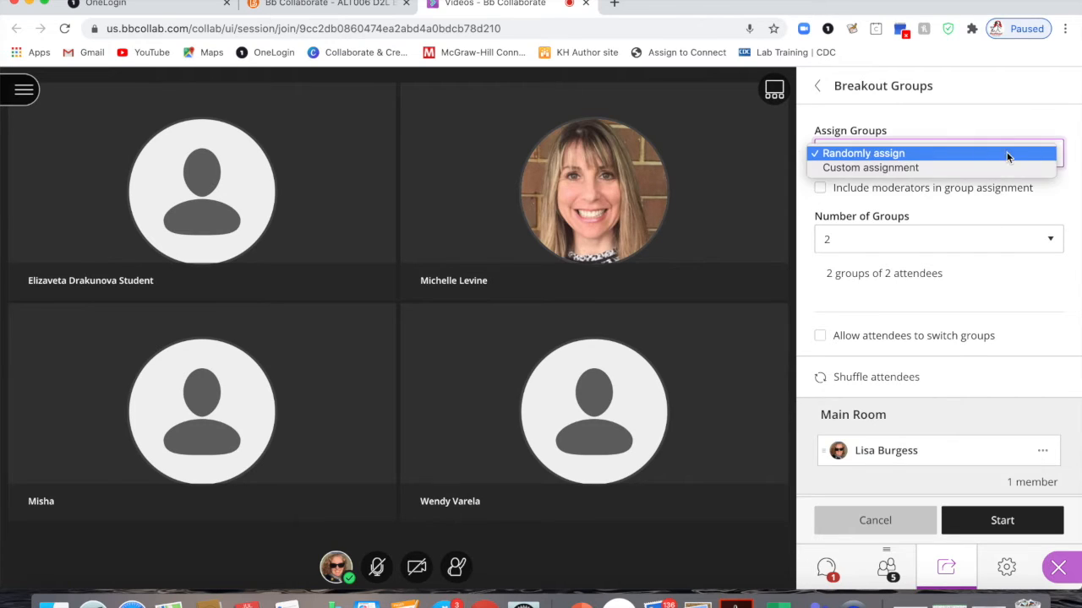
pyautogui.click(890, 167)
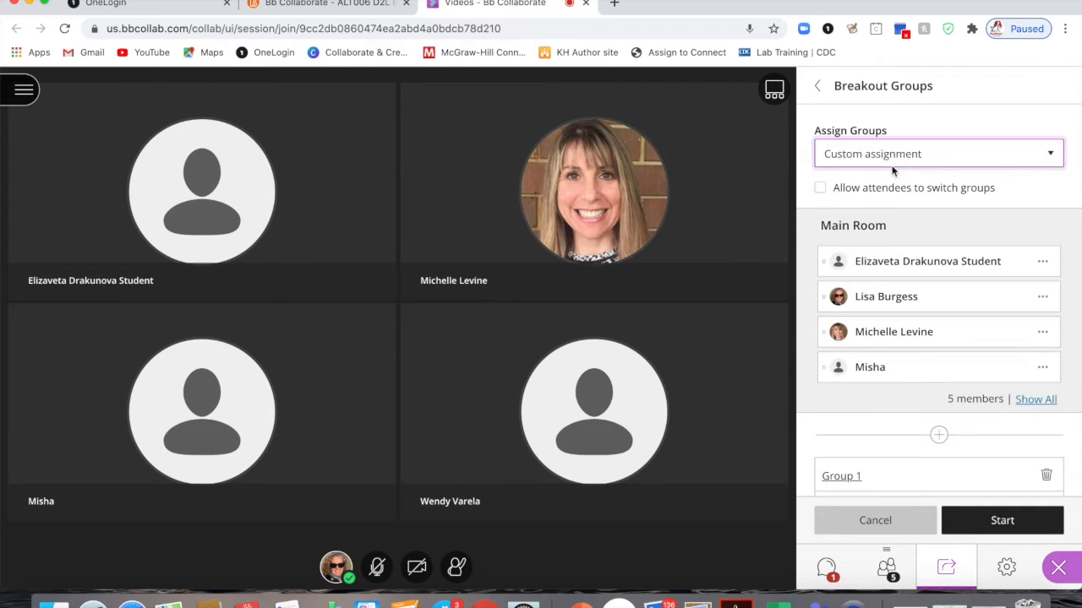
# - Delete Group 2 and create a new group below Group 1 in its place
pyautogui.scroll(-4, 874, 321)
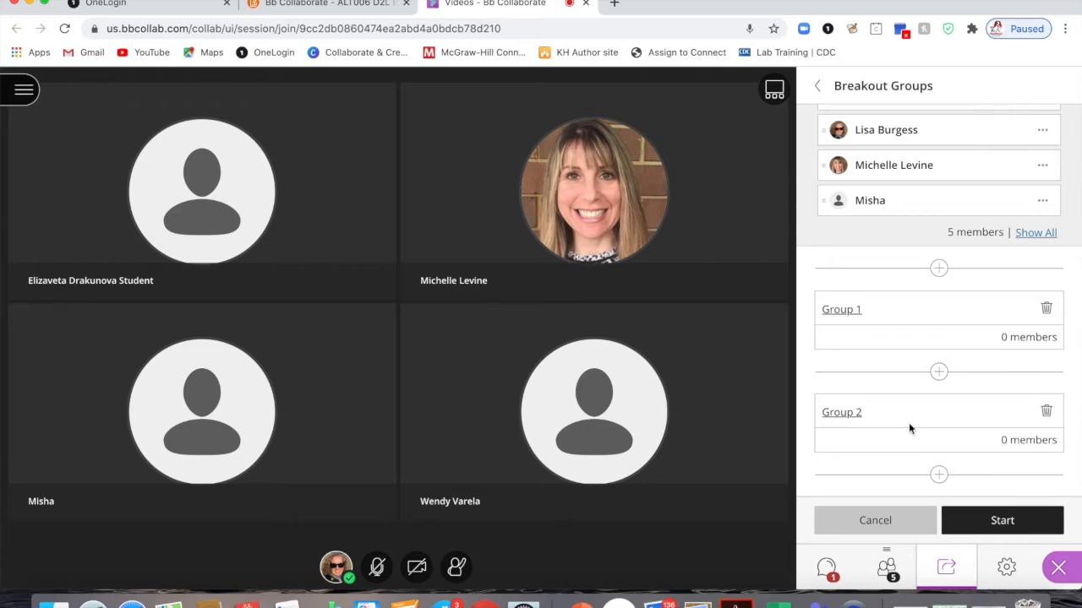
pyautogui.scroll(2, 900, 428)
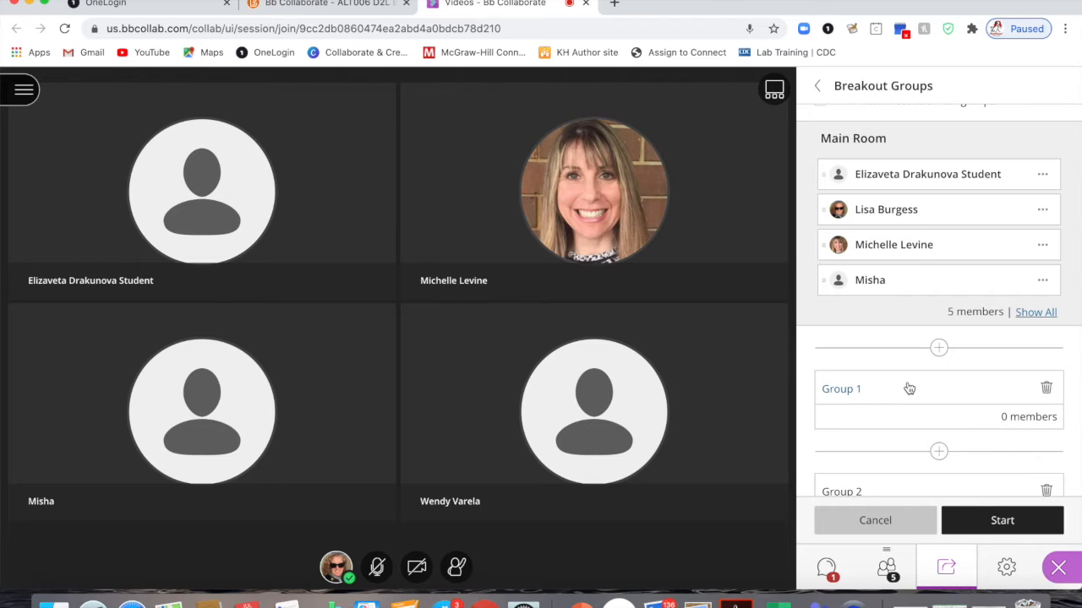
pyautogui.scroll(-2, 907, 390)
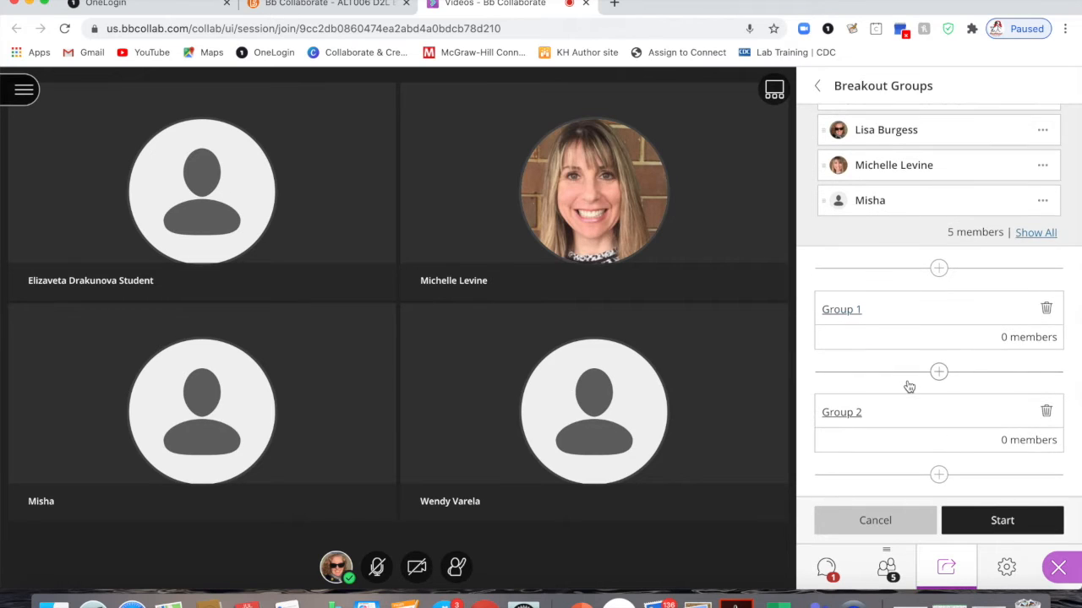
pyautogui.click(1046, 412)
pyautogui.click(1017, 414)
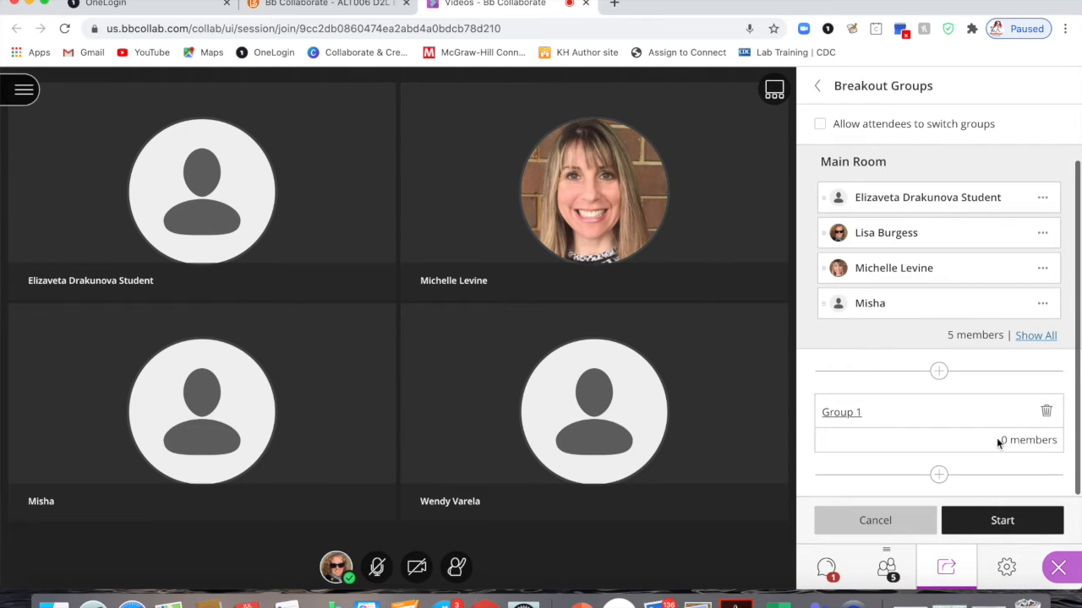
pyautogui.click(938, 476)
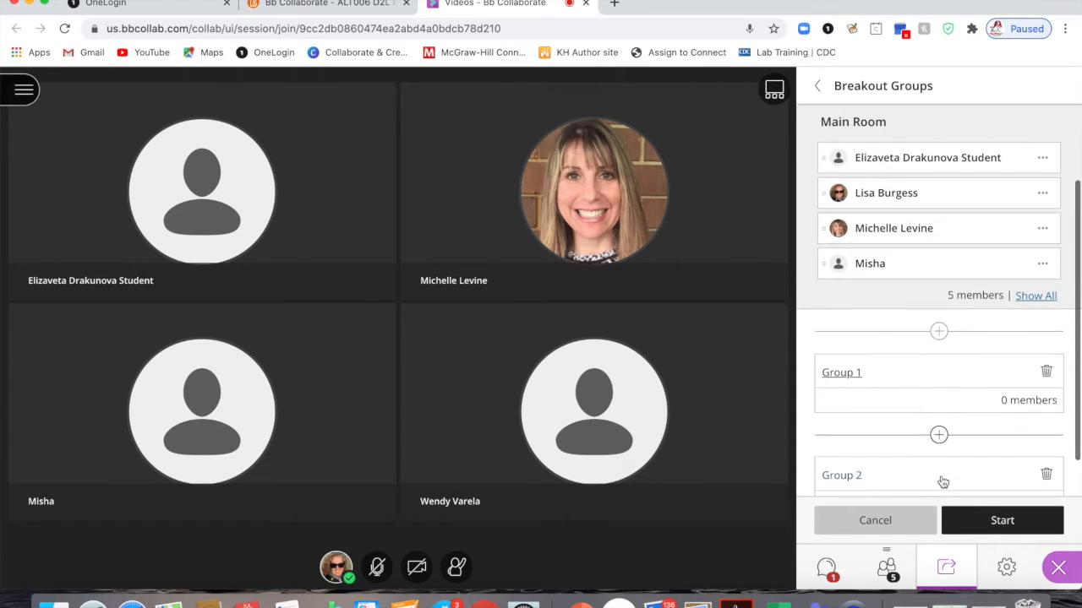
# - Create a third breakout group below Group 2, and delete it again
pyautogui.scroll(-2, 923, 457)
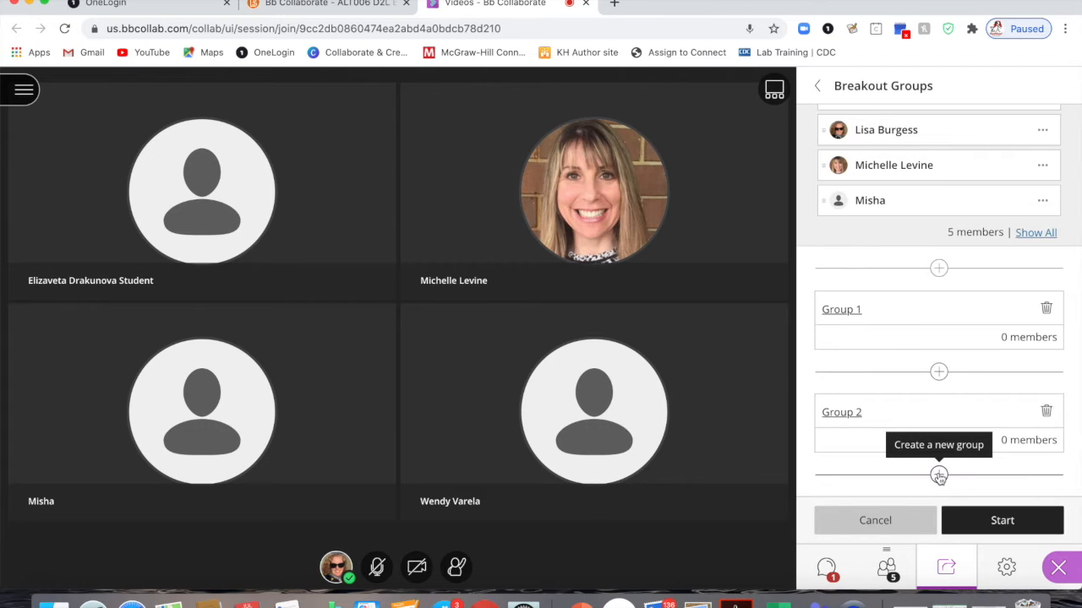
pyautogui.click(938, 476)
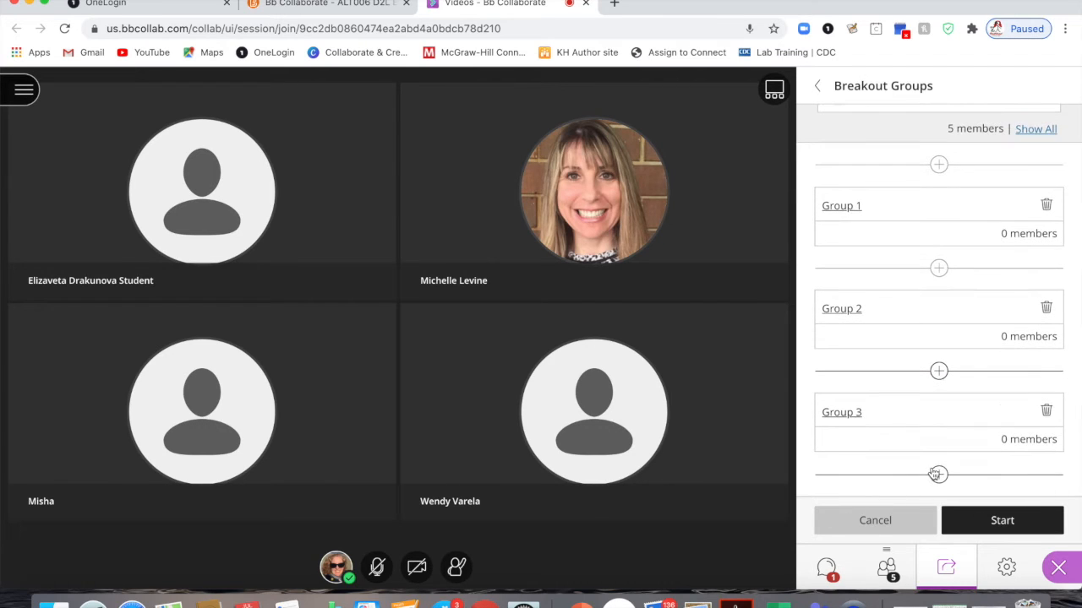
pyautogui.click(1046, 412)
pyautogui.click(1020, 414)
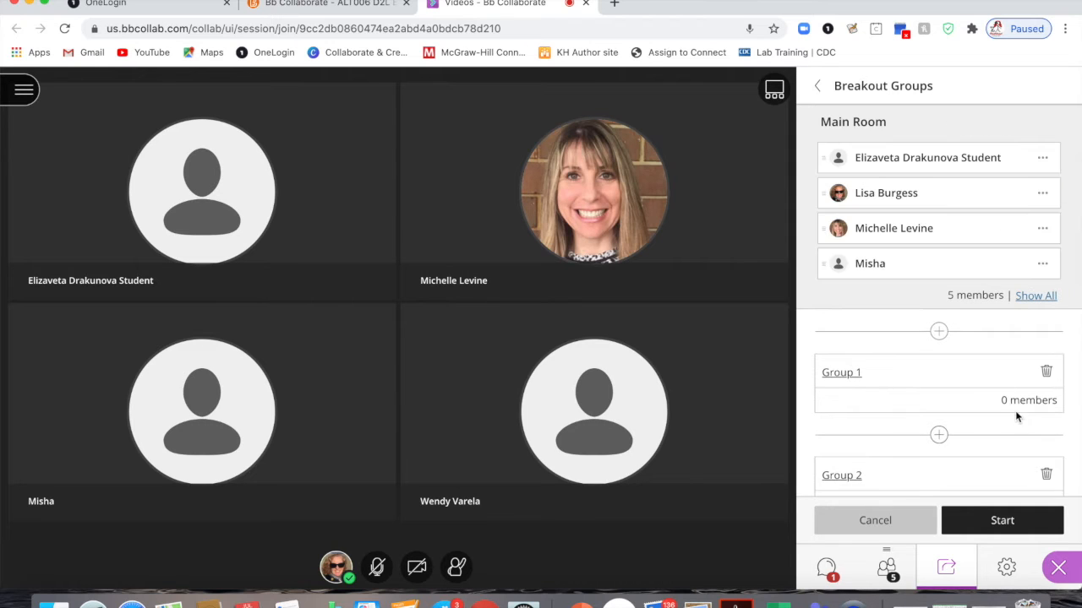
# - Move the first attendee listed in the Main Room into Group 1
pyautogui.scroll(3, 968, 319)
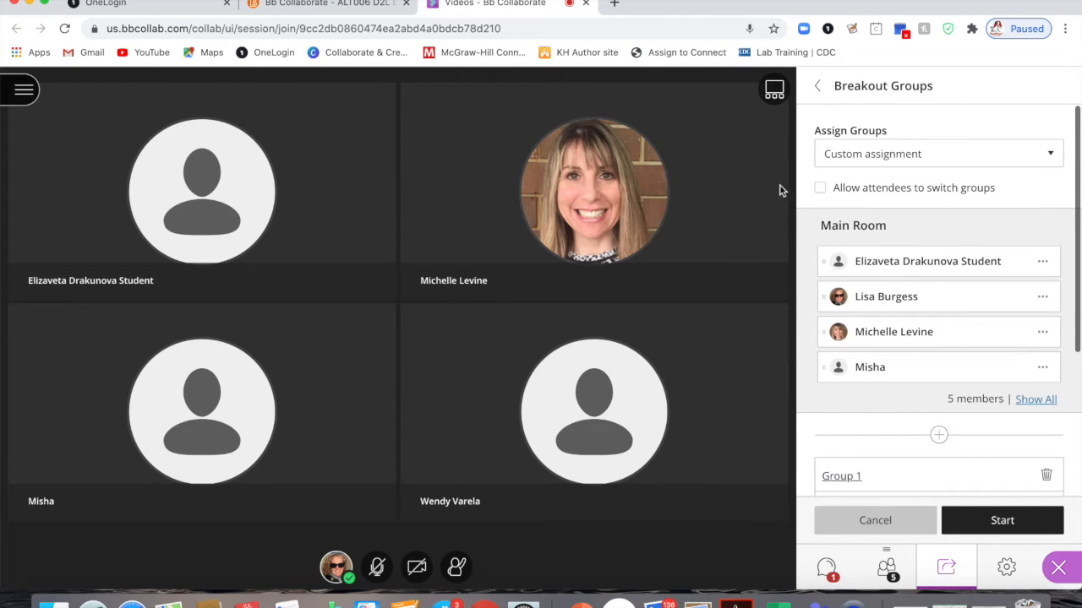
pyautogui.scroll(-2, 903, 346)
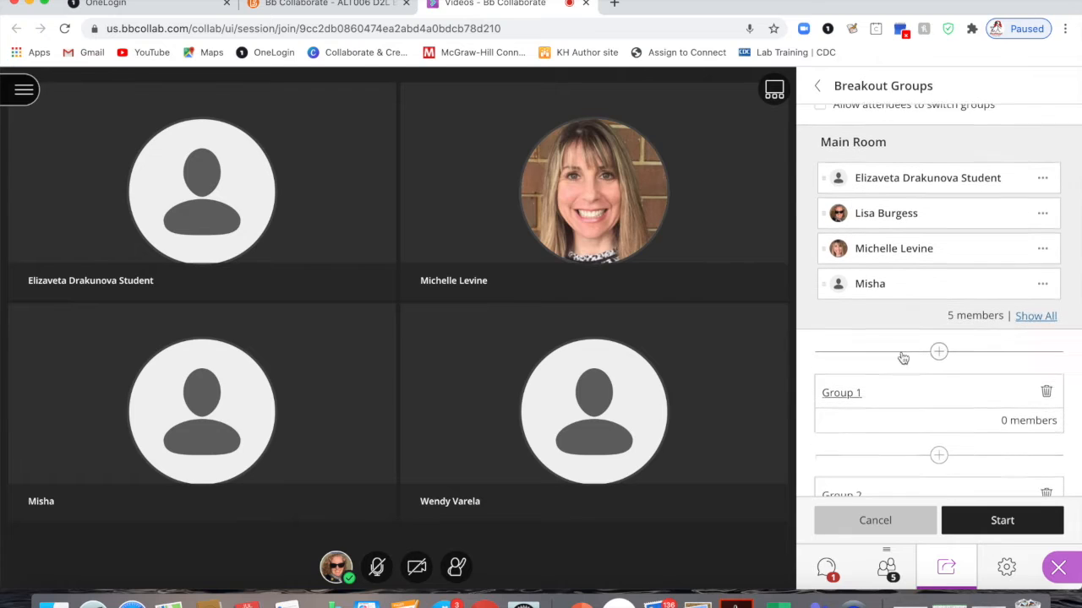
pyautogui.scroll(-1, 902, 357)
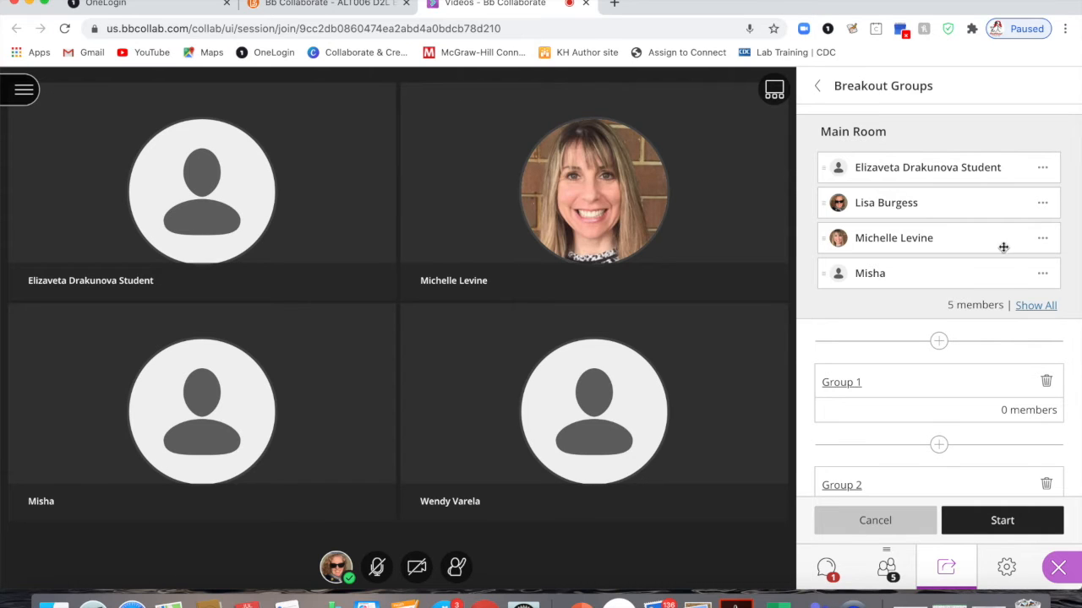
pyautogui.scroll(-3, 1002, 244)
pyautogui.scroll(2, 888, 168)
pyautogui.scroll(-1, 888, 168)
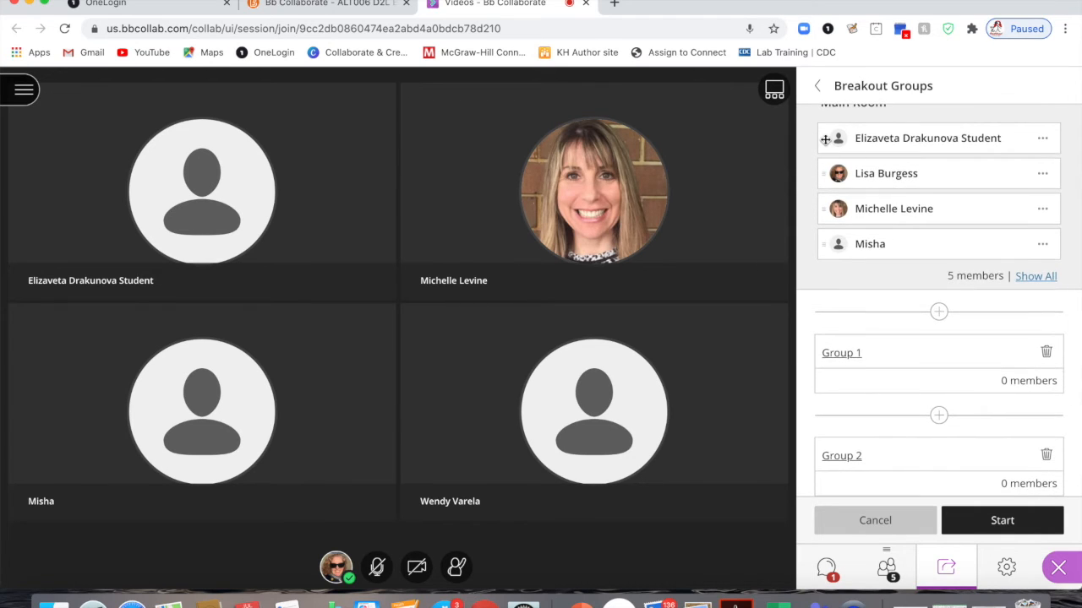
pyautogui.moveTo(826, 142); pyautogui.dragTo(837, 298)
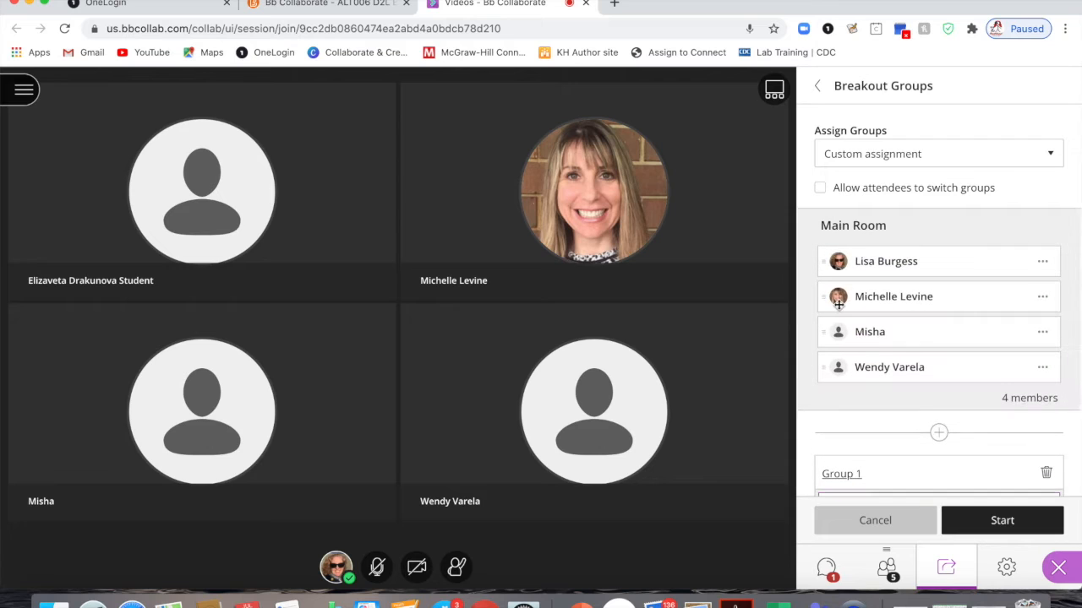
# - Return the only member of Group 1 to the Main Room
pyautogui.scroll(-3, 881, 456)
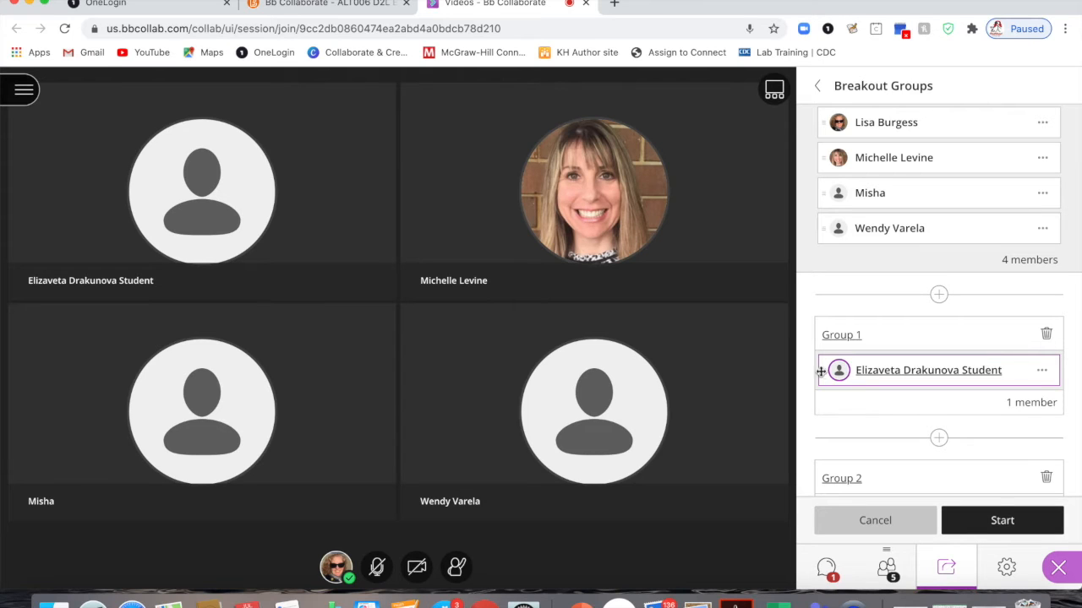
pyautogui.click(1042, 375)
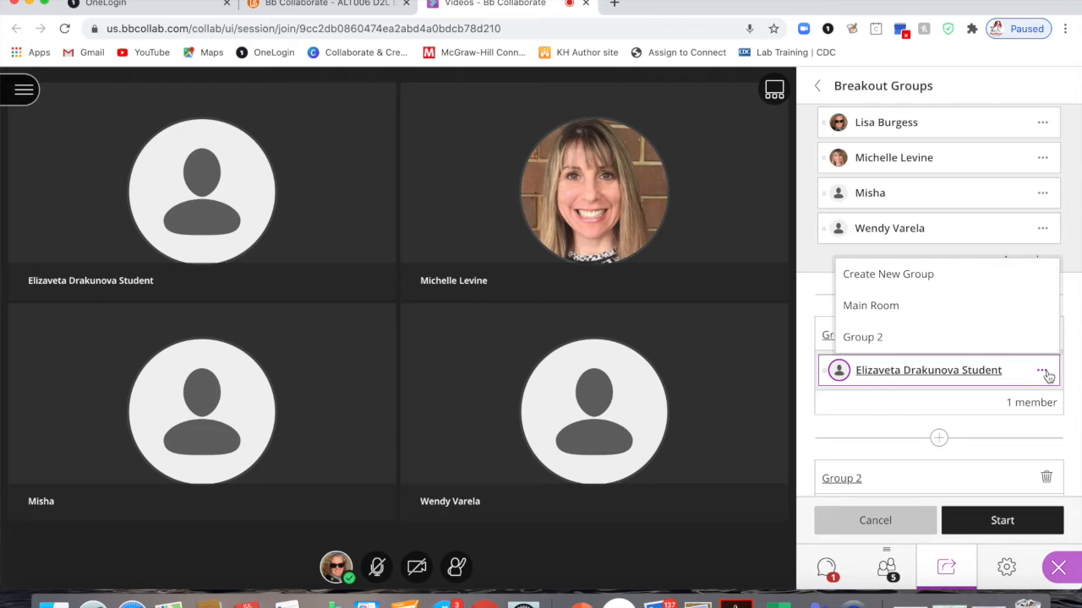
pyautogui.click(889, 315)
# - Assign the first attendee in the Main Room to Group 2 and the one listed just below the moderator to Group 1
pyautogui.scroll(3, 900, 416)
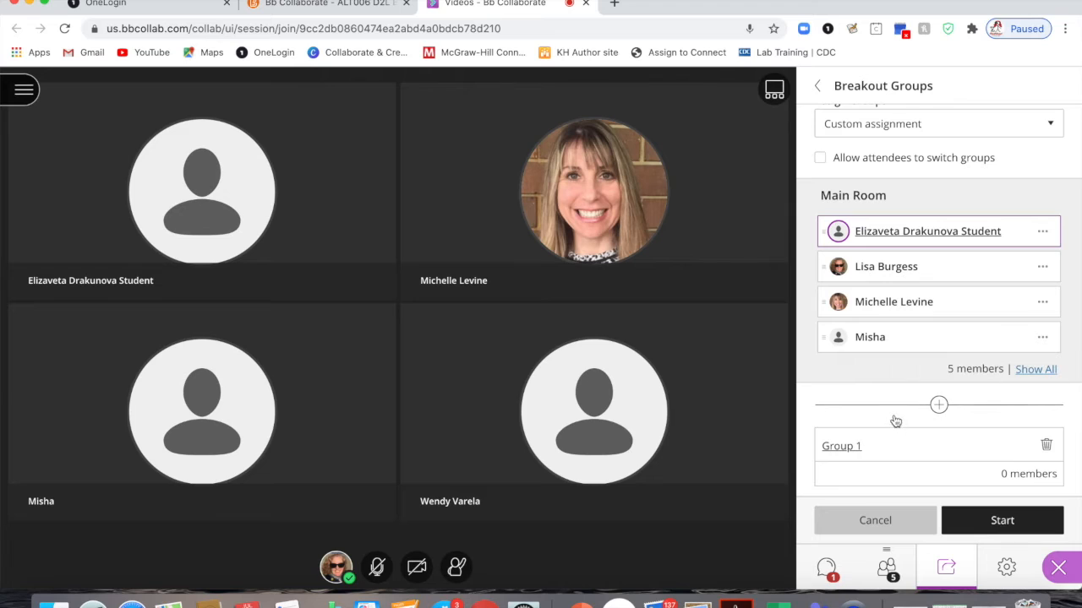
pyautogui.click(1043, 233)
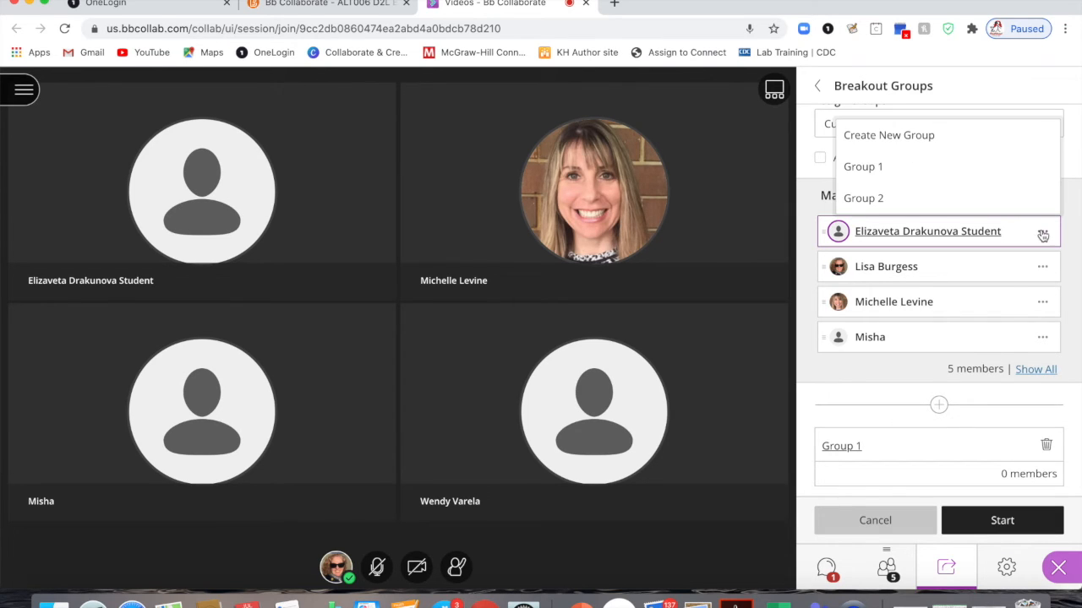
pyautogui.click(934, 201)
pyautogui.click(1042, 269)
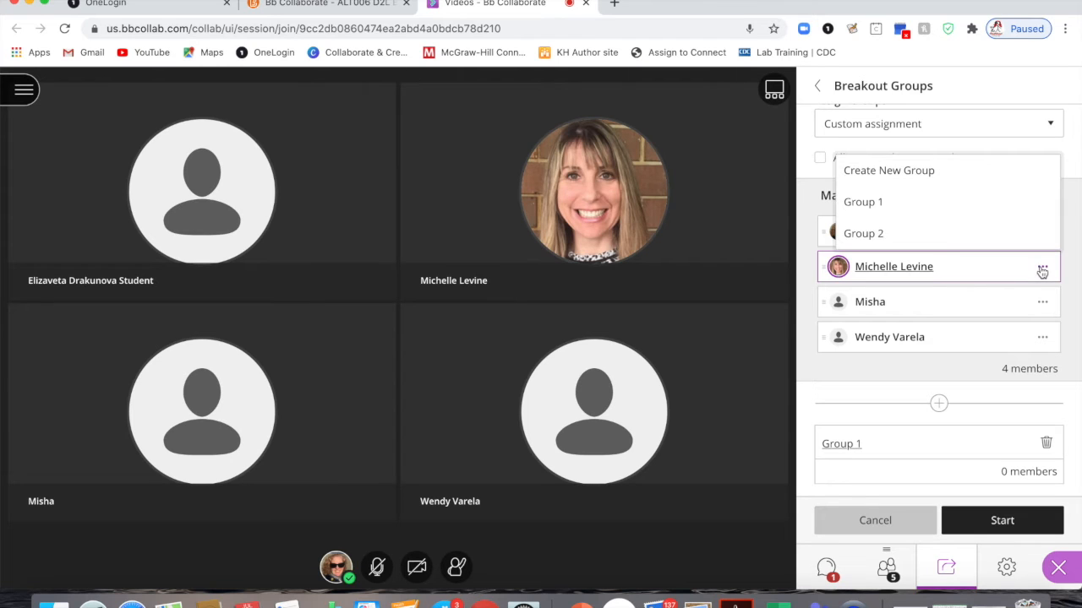
pyautogui.click(995, 204)
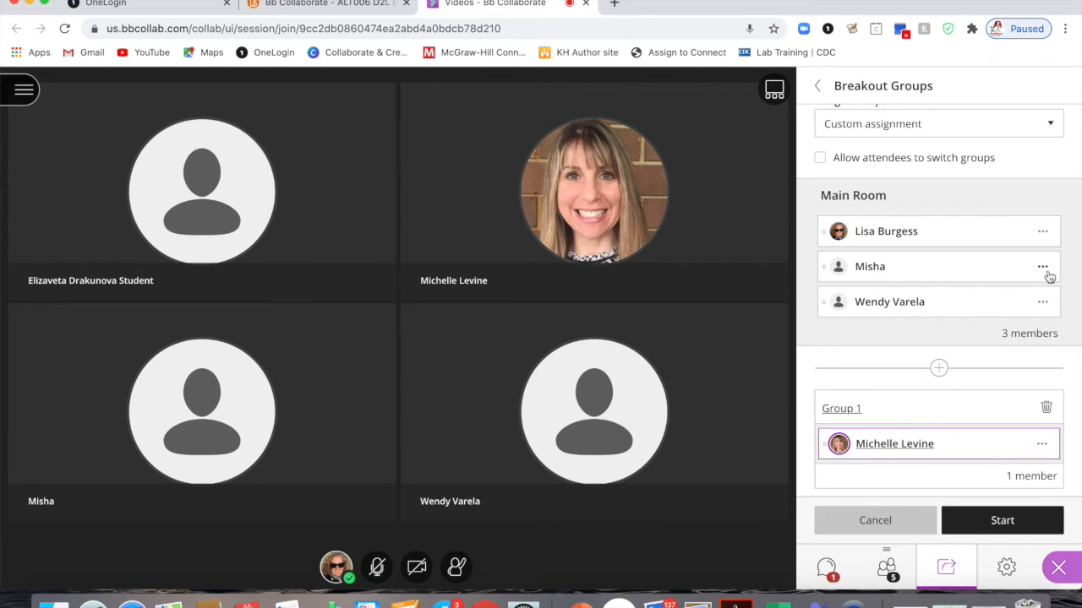
# - Assign the next attendee below the moderator to Group 1 and the last remaining attendee to Group 2
pyautogui.click(1042, 268)
pyautogui.click(1021, 211)
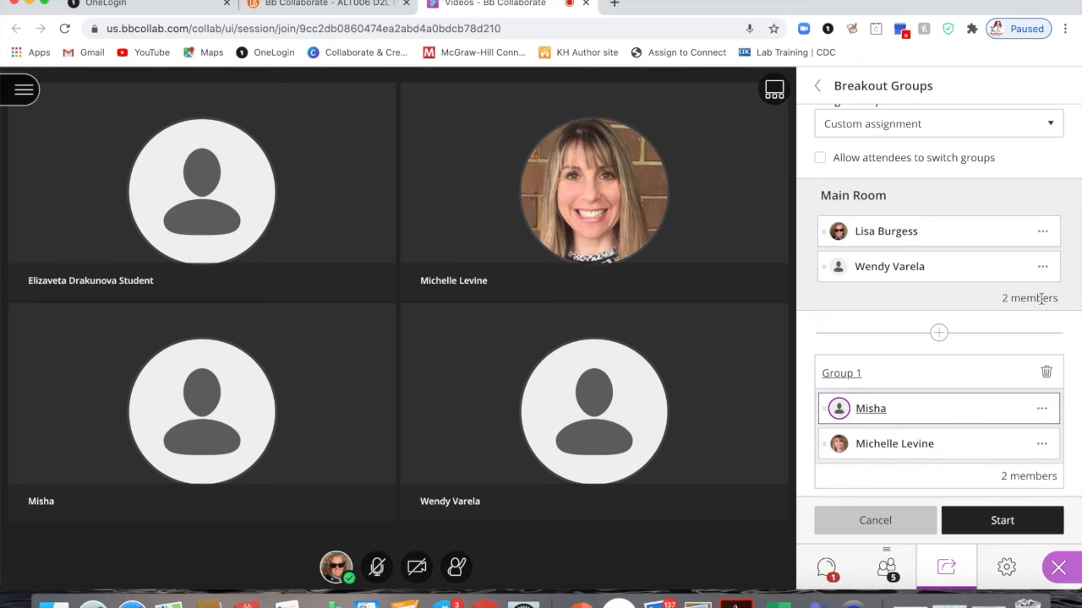
pyautogui.click(1042, 268)
pyautogui.click(1021, 244)
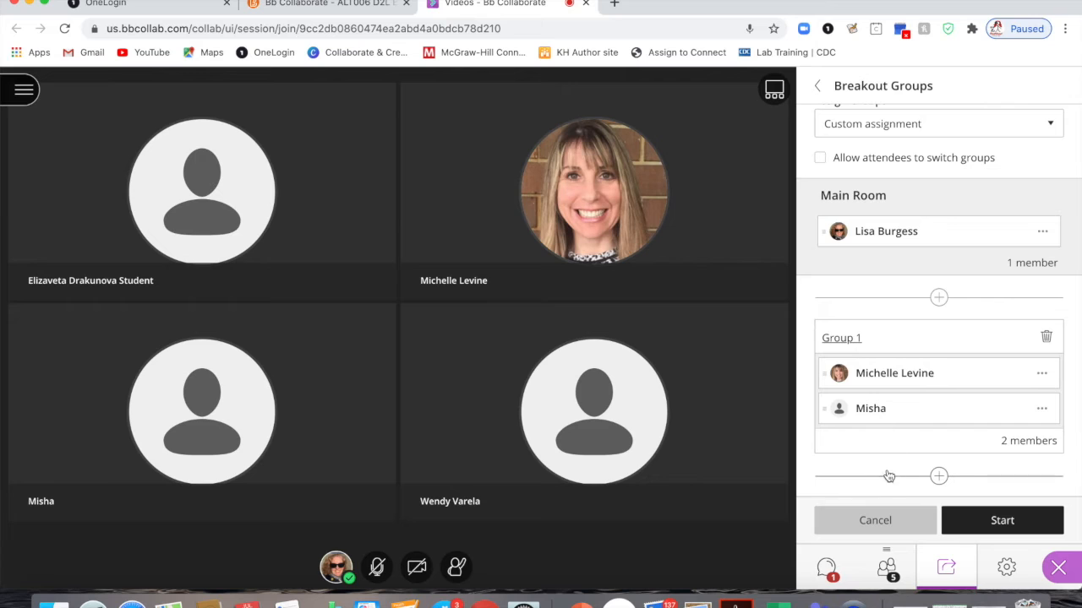
# - Move both members of Group 1 back to the Main Room
pyautogui.scroll(1, 891, 480)
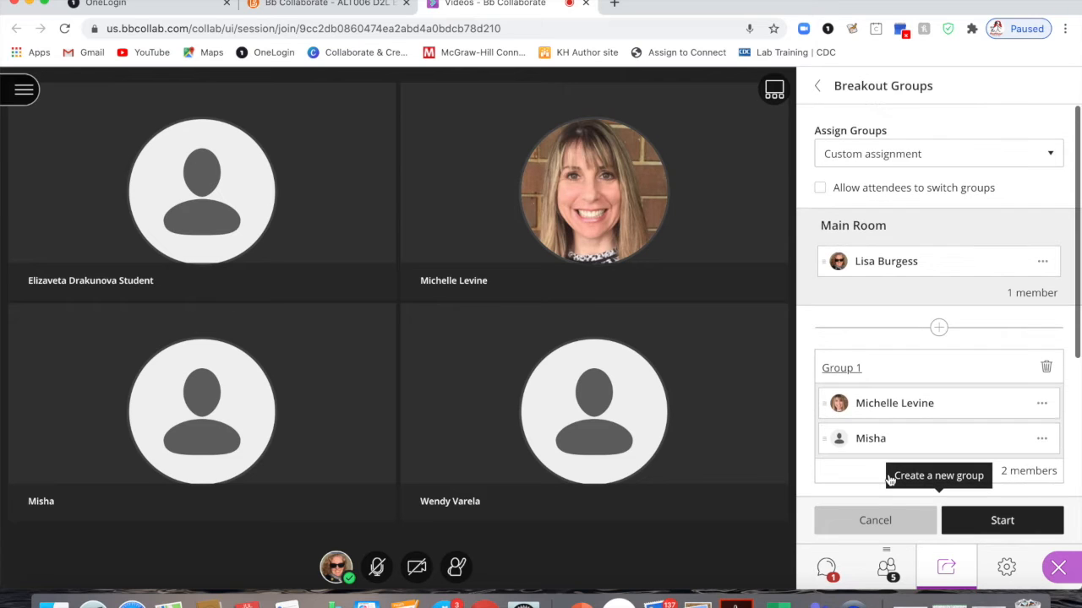
pyautogui.scroll(-2, 891, 473)
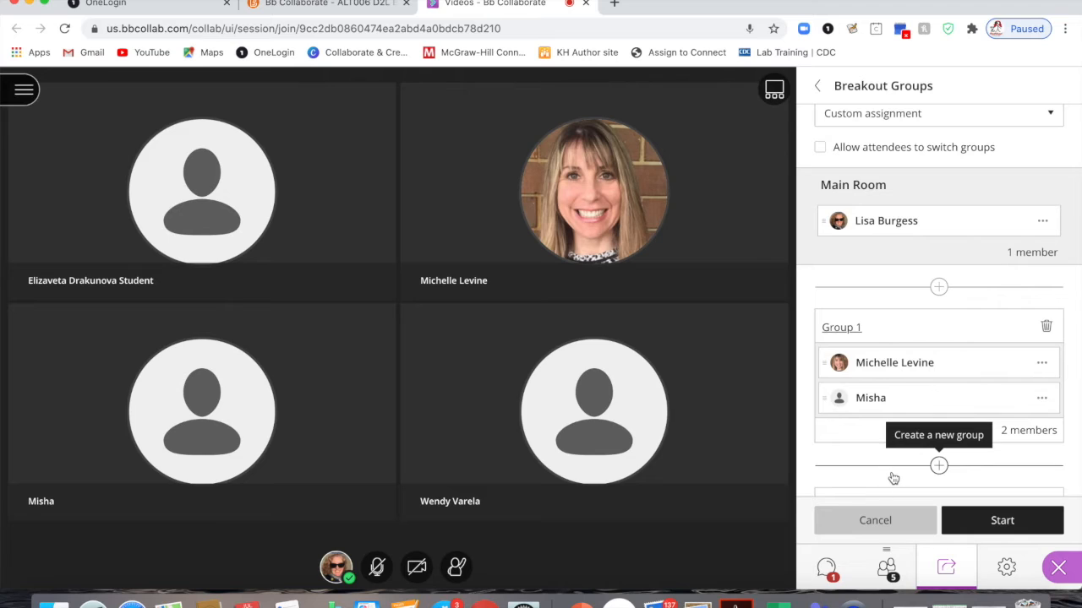
pyautogui.click(1041, 362)
pyautogui.click(987, 301)
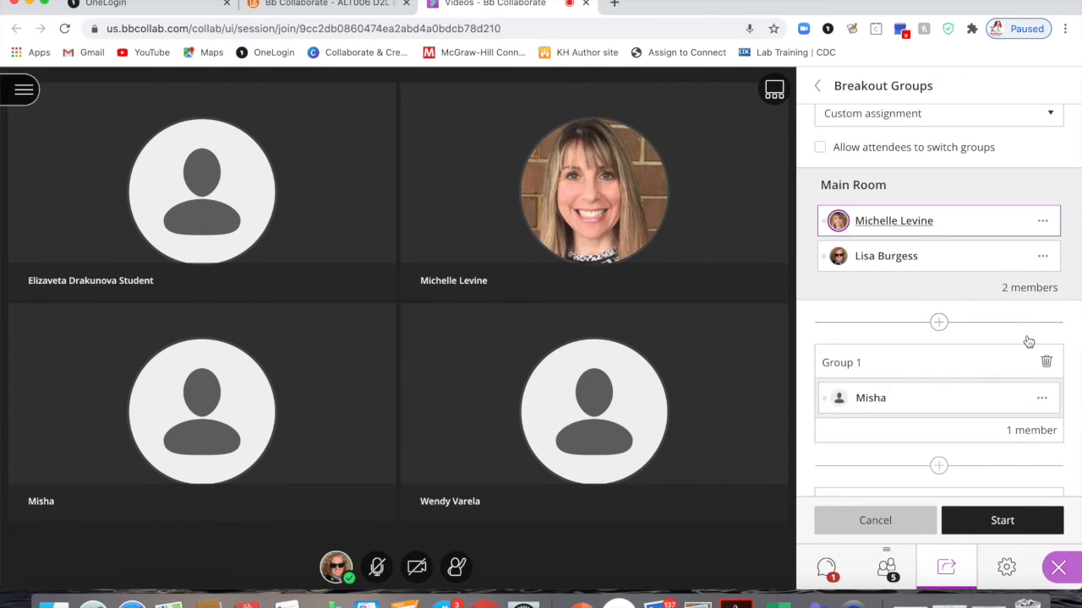
pyautogui.click(1043, 398)
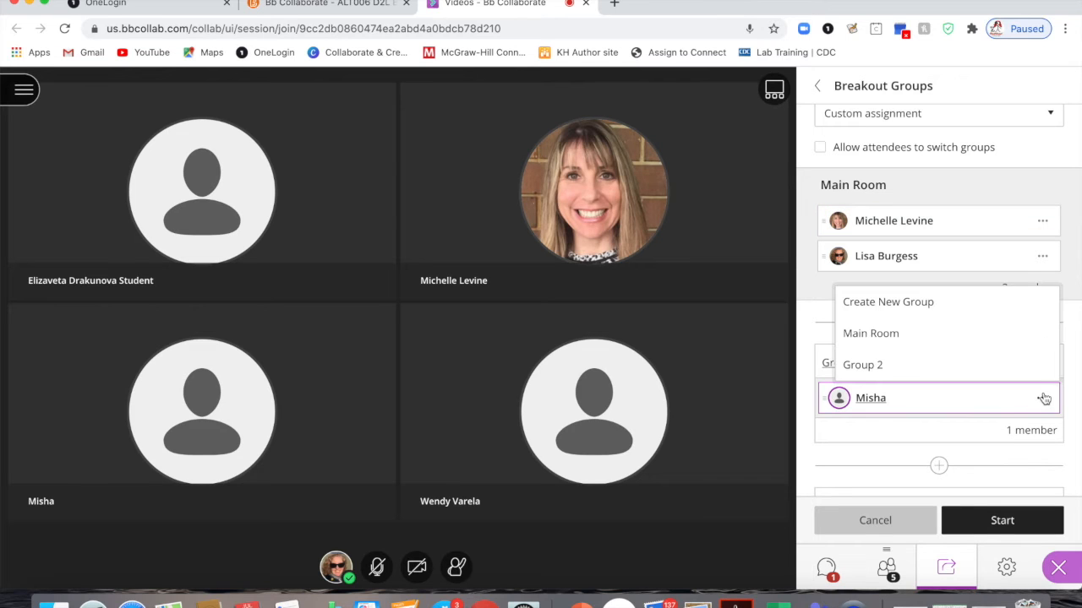
pyautogui.click(998, 341)
# - Move both members of Group 2 back to the Main Room
pyautogui.scroll(-3, 1021, 419)
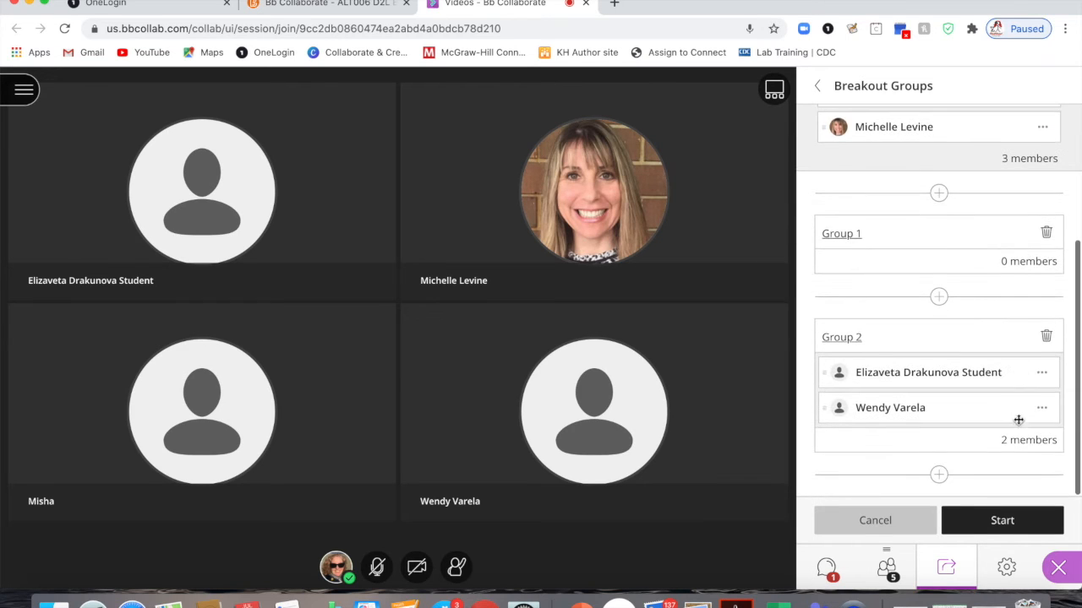
pyautogui.click(1041, 374)
pyautogui.click(991, 315)
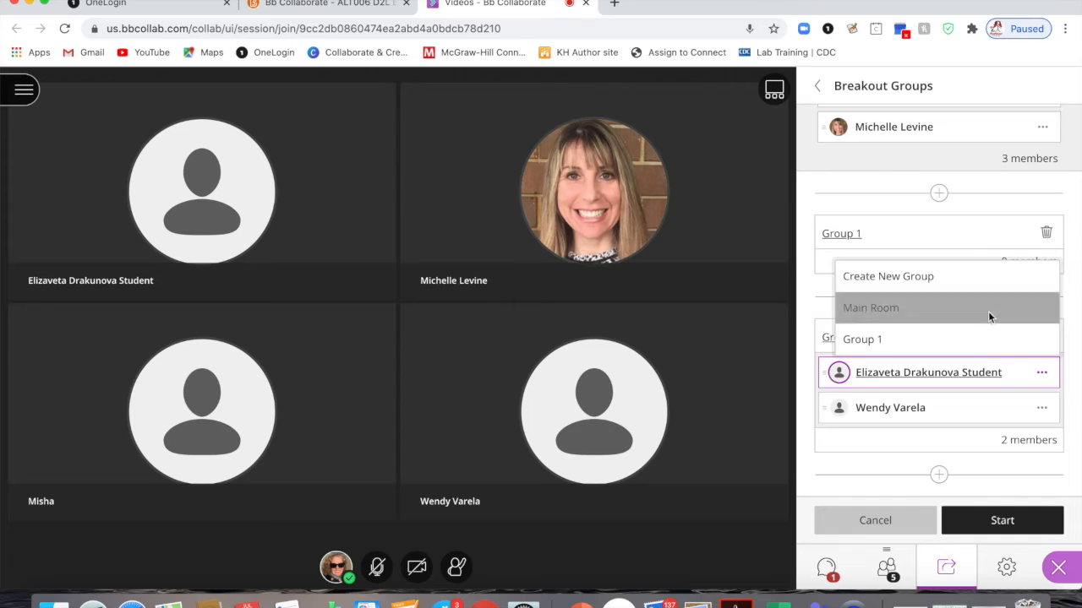
pyautogui.click(1041, 409)
pyautogui.click(1013, 343)
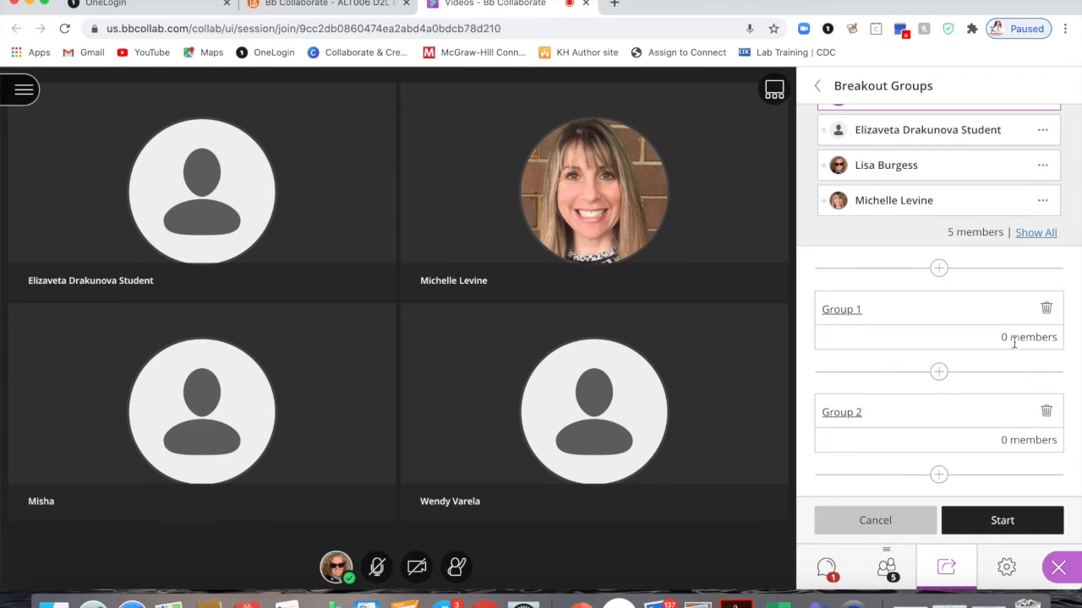
# - Allow attendees to switch groups in the custom breakout group assignment
pyautogui.scroll(3, 1003, 421)
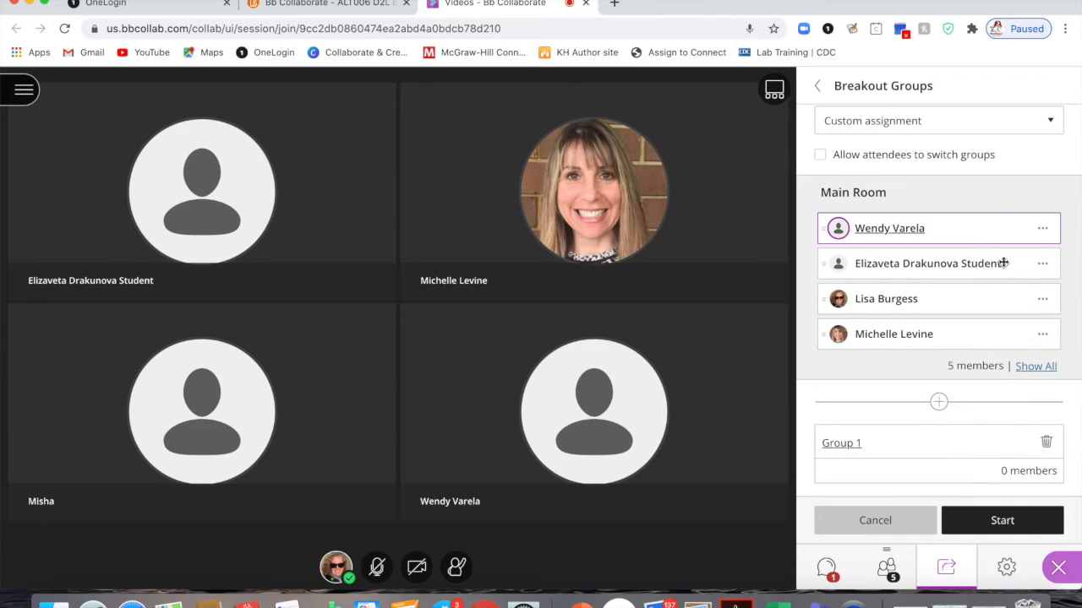
pyautogui.scroll(1, 974, 230)
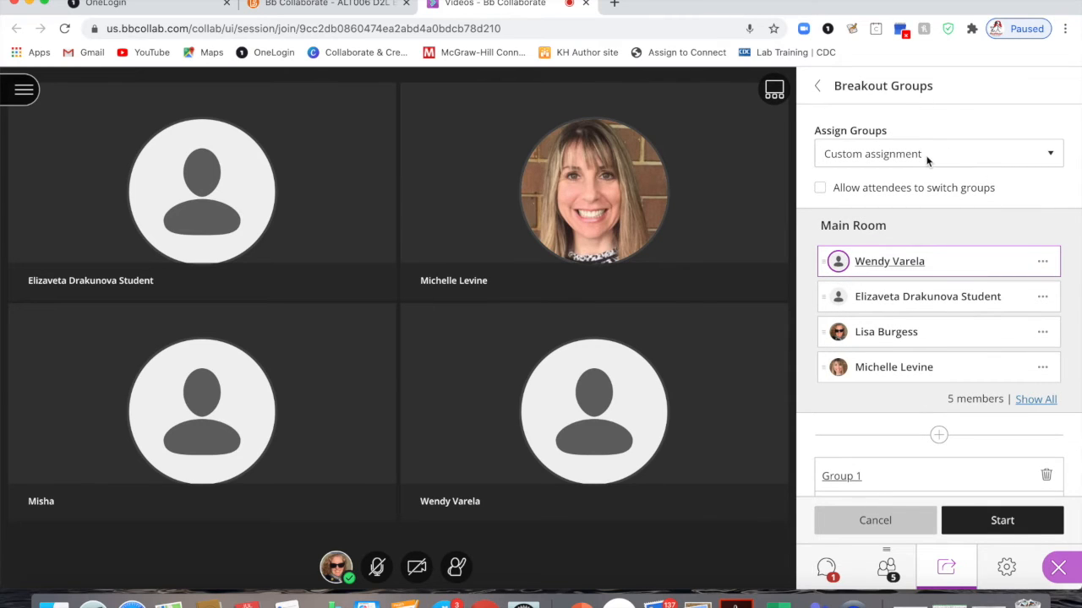
pyautogui.click(819, 189)
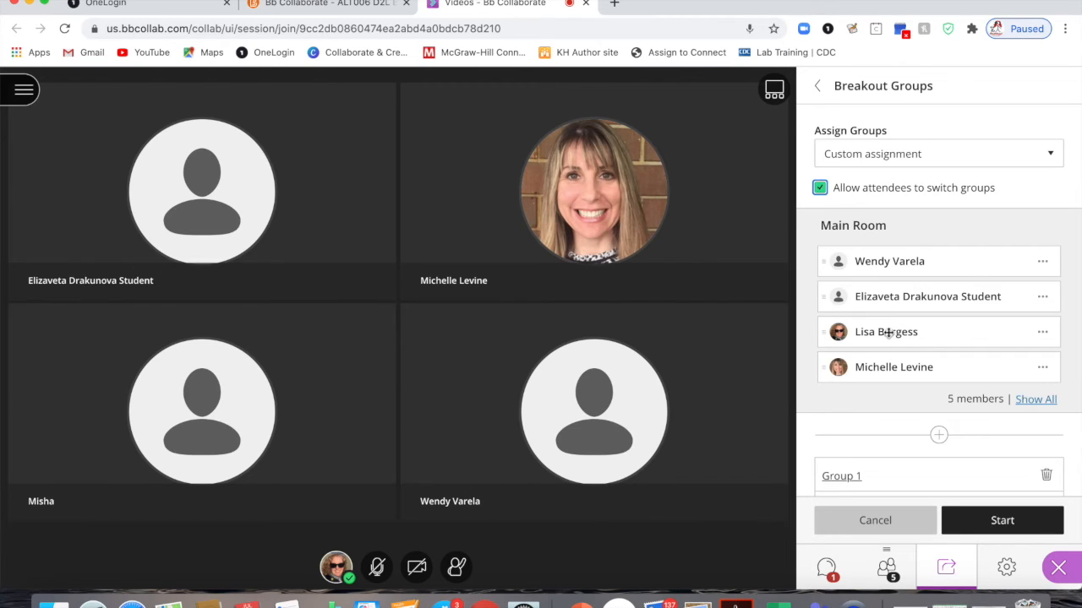
# - Start the breakout groups with the custom assignment and all attendees still in the Main Room
pyautogui.click(994, 522)
pyautogui.click(1000, 521)
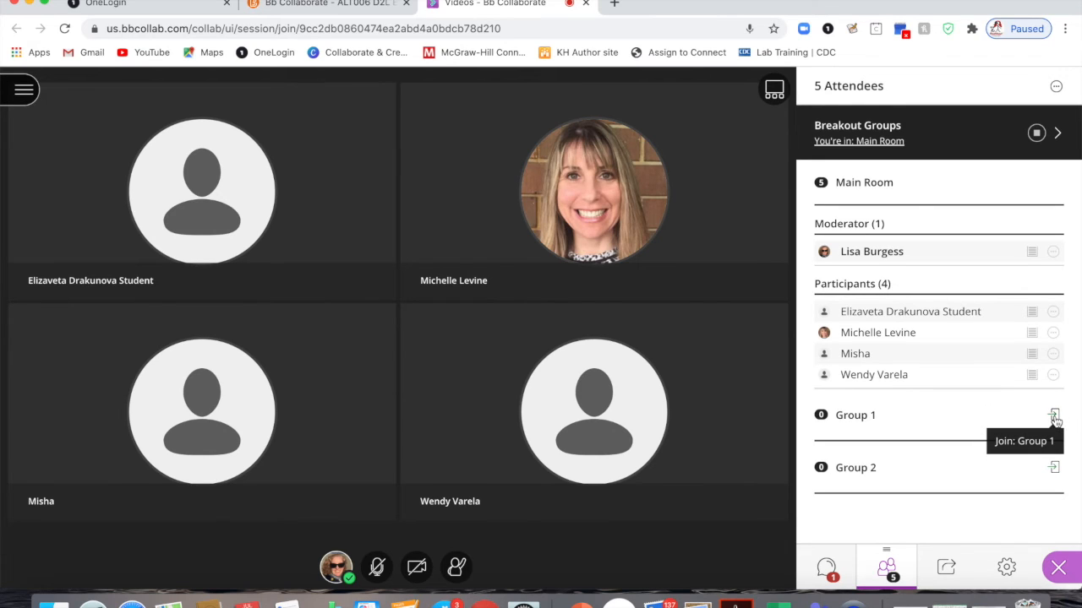
# - Share audio to address the attendees in the Main Room, mute it again, and check who has joined each group
pyautogui.click(377, 572)
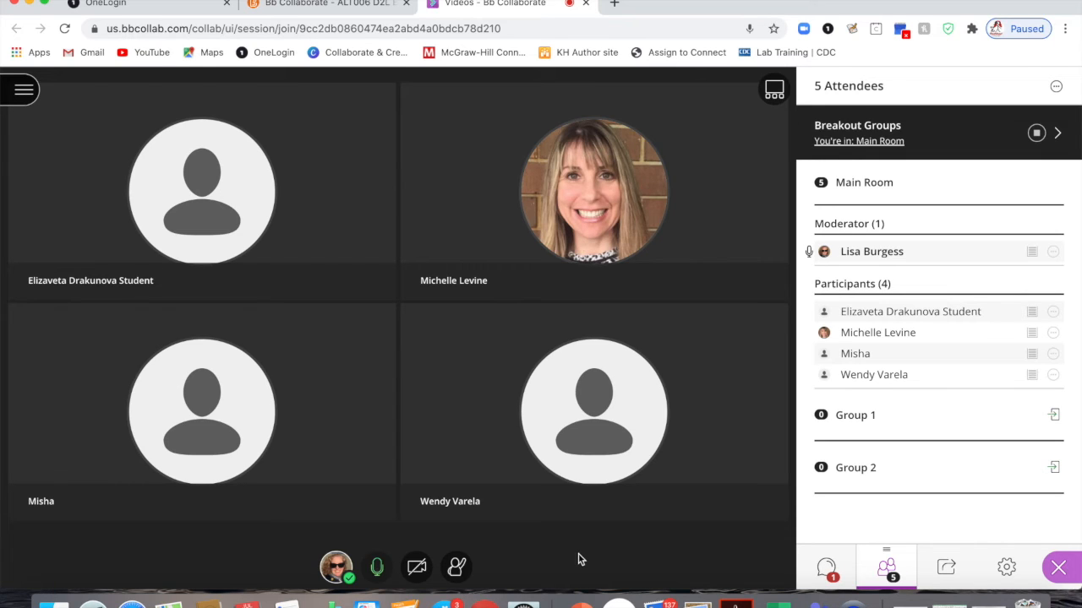
pyautogui.click(377, 573)
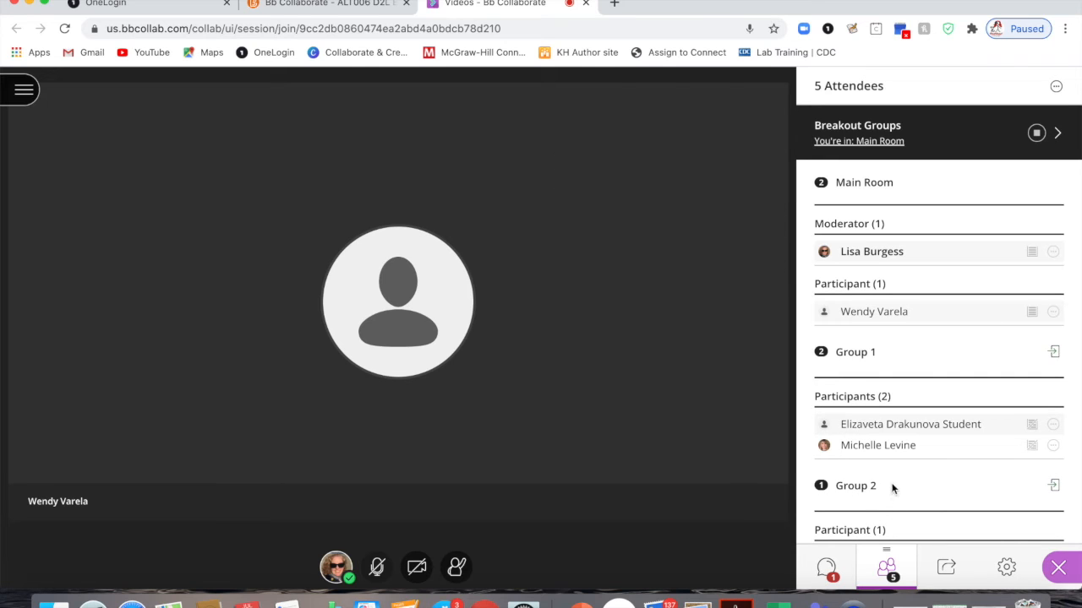
pyautogui.scroll(-1, 895, 486)
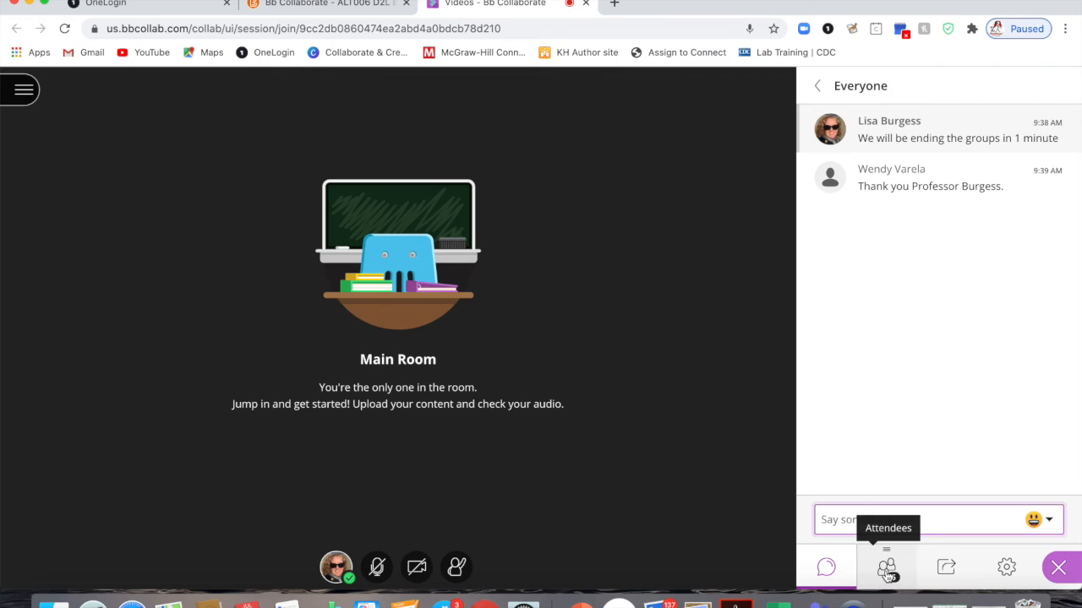
# - Check the group membership and send the Everyone chat a message asking one attendee by first name "could you come to the main room please"
pyautogui.click(887, 573)
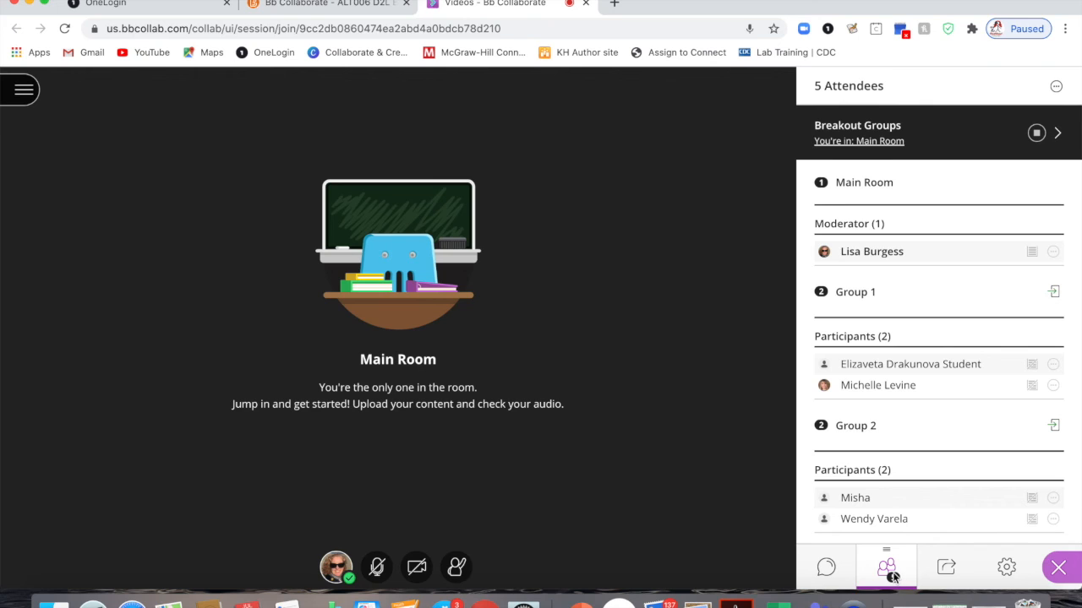
pyautogui.click(827, 569)
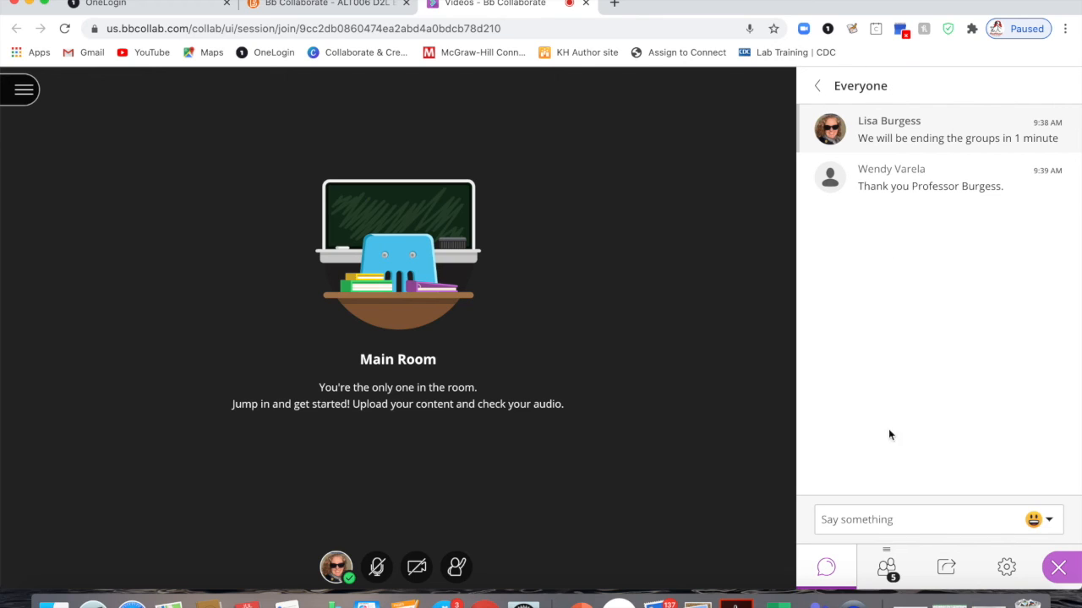
pyautogui.click(880, 517)
pyautogui.write('Wendy could you come to the main roo')
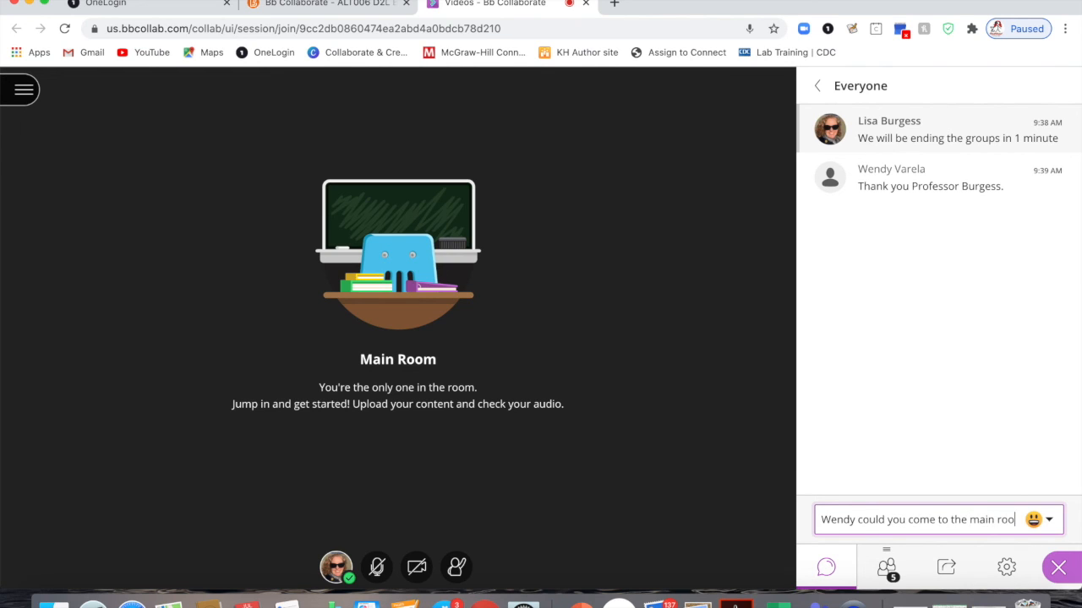
pyautogui.write('m please')
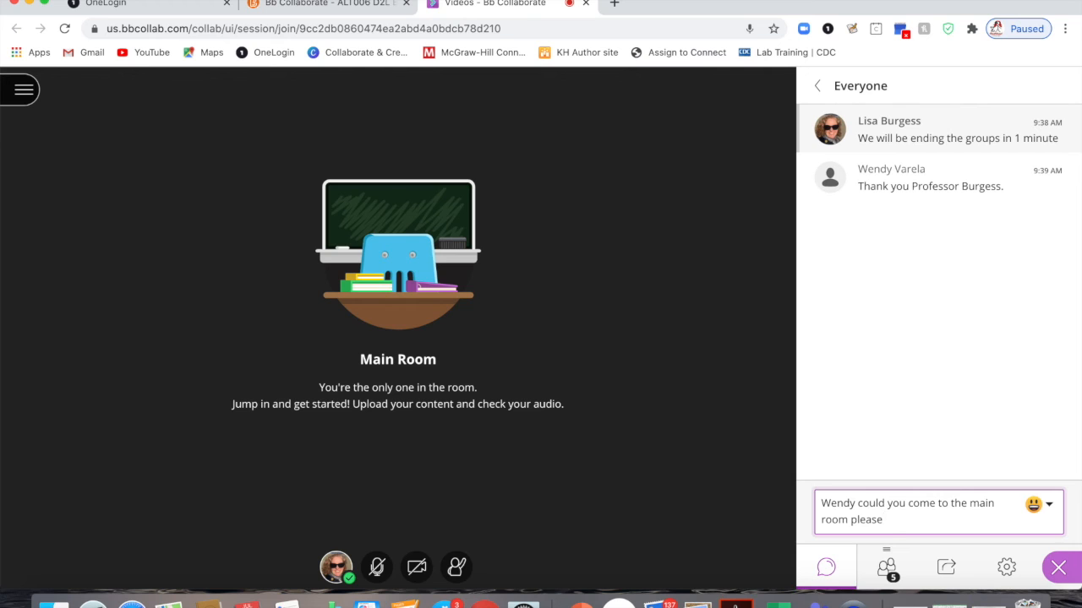
pyautogui.press('Return')
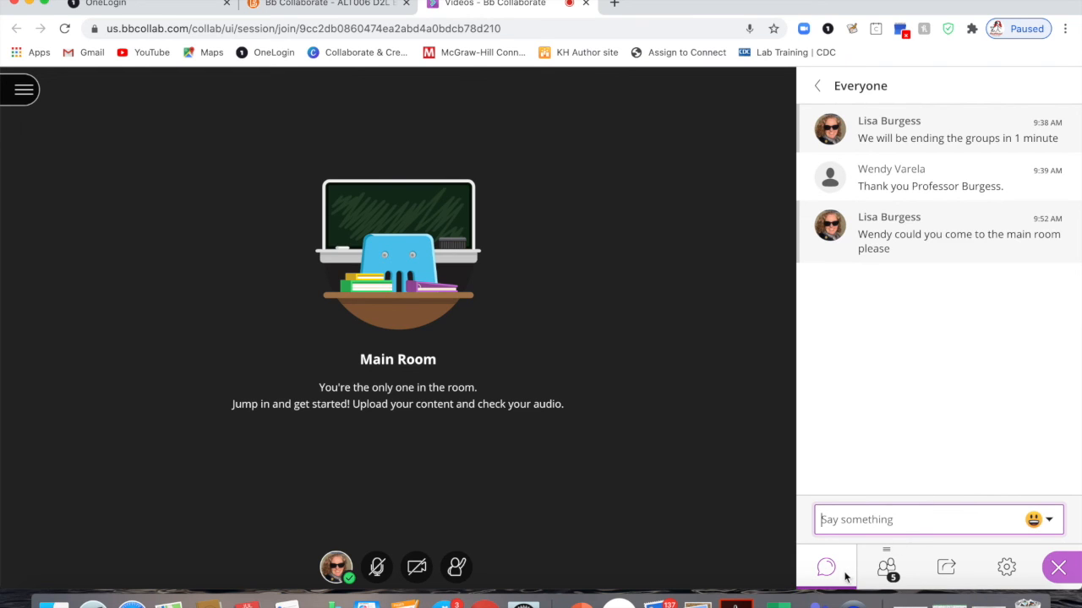
# - Check the attendee list for who is in the Main Room, share audio to speak to them, and mute it again
pyautogui.click(886, 573)
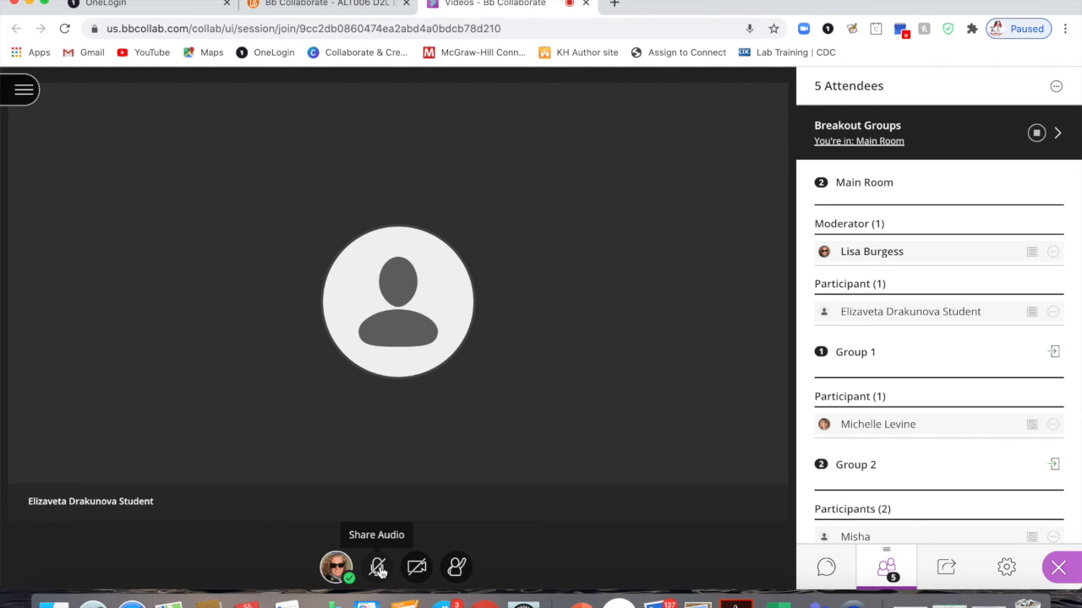
pyautogui.click(378, 571)
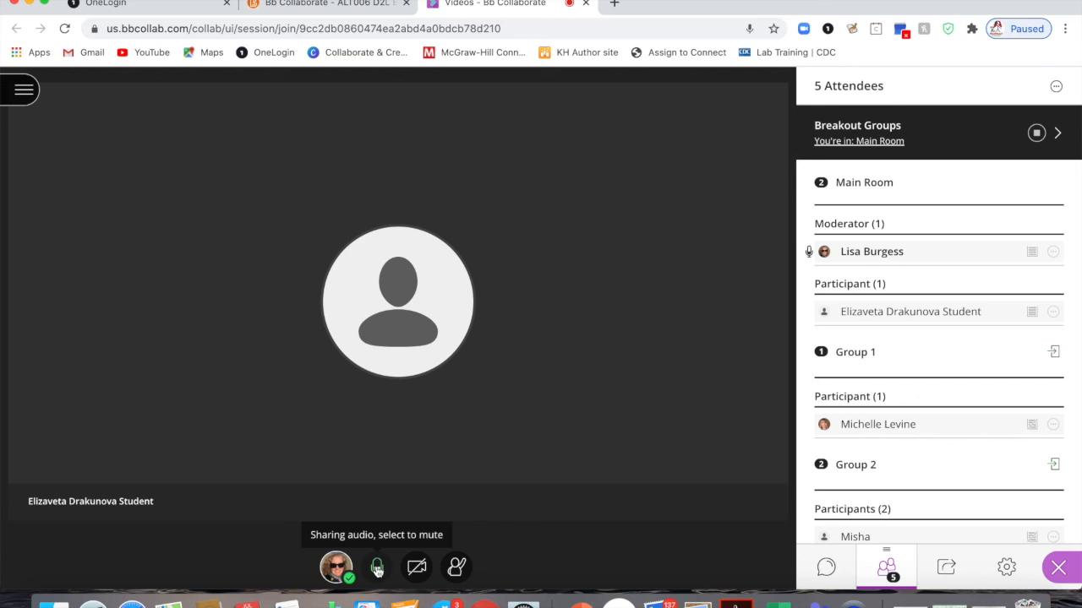
pyautogui.click(378, 571)
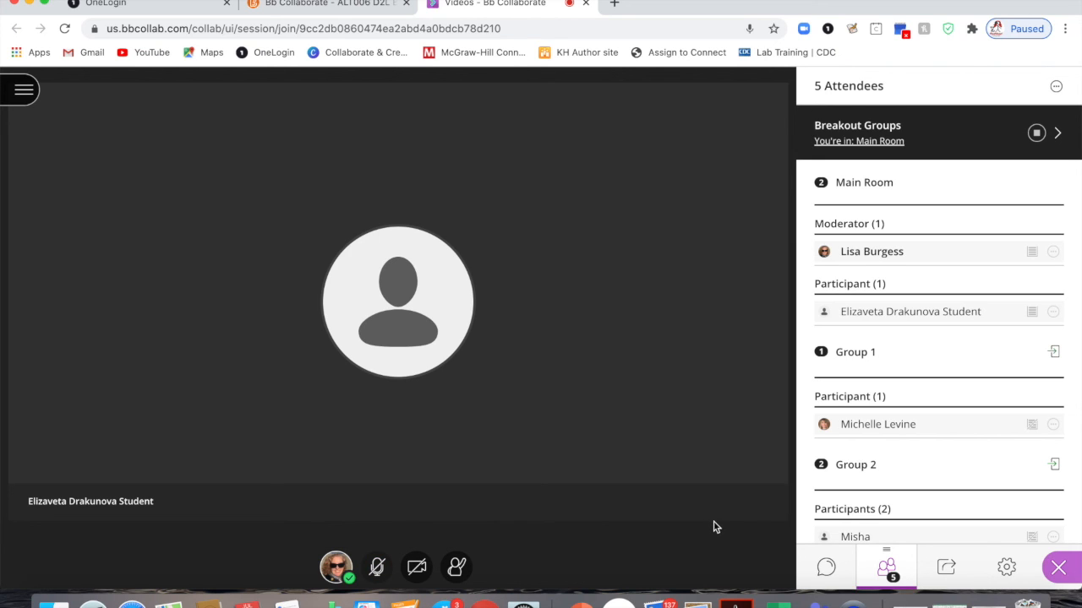